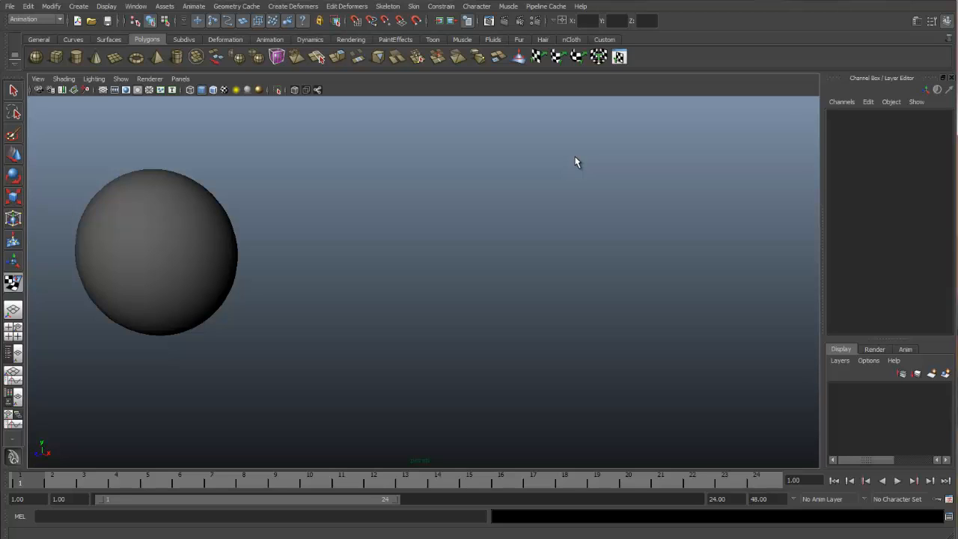
Inspect the lambert1 material attributes of the sphere in the Attribute Editor, then close the editor
click(184, 223)
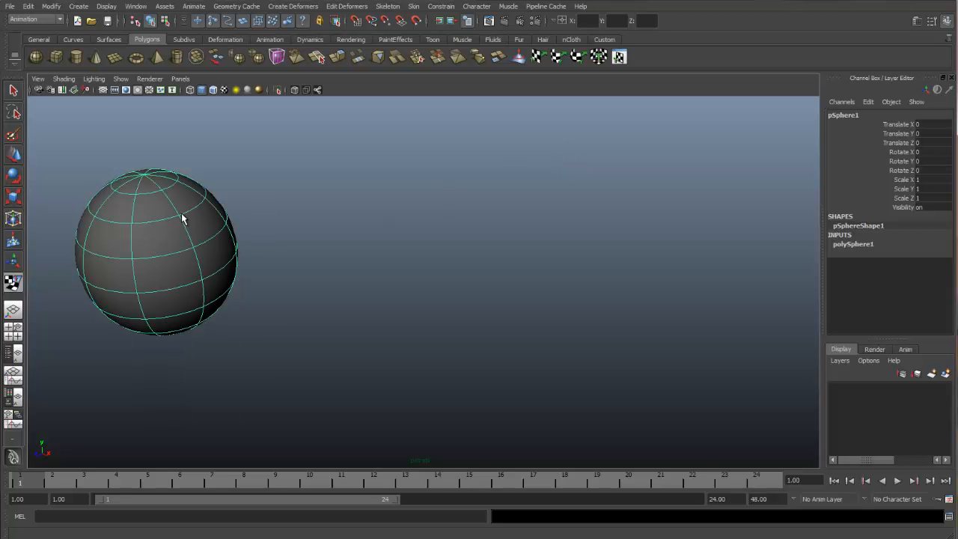
click(917, 20)
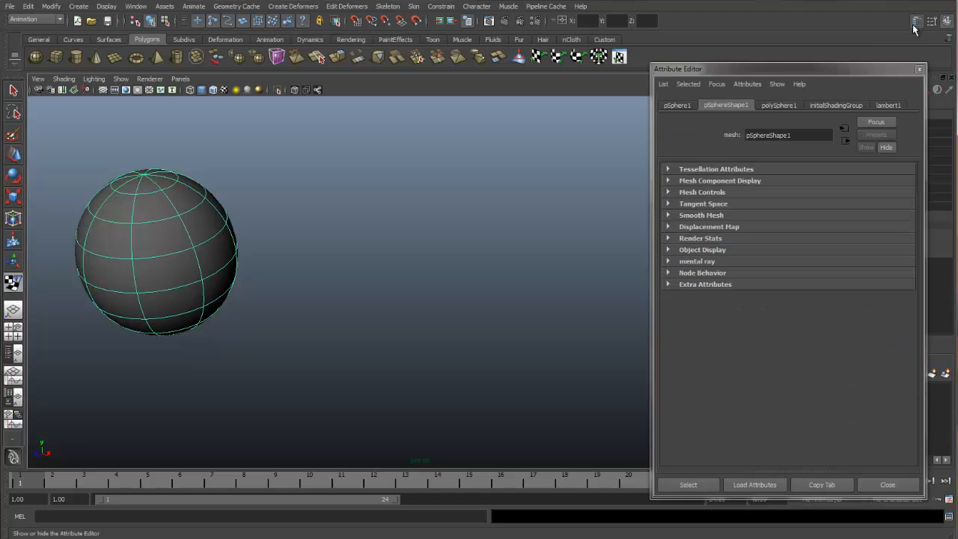
click(888, 105)
drag(847, 67, 785, 41)
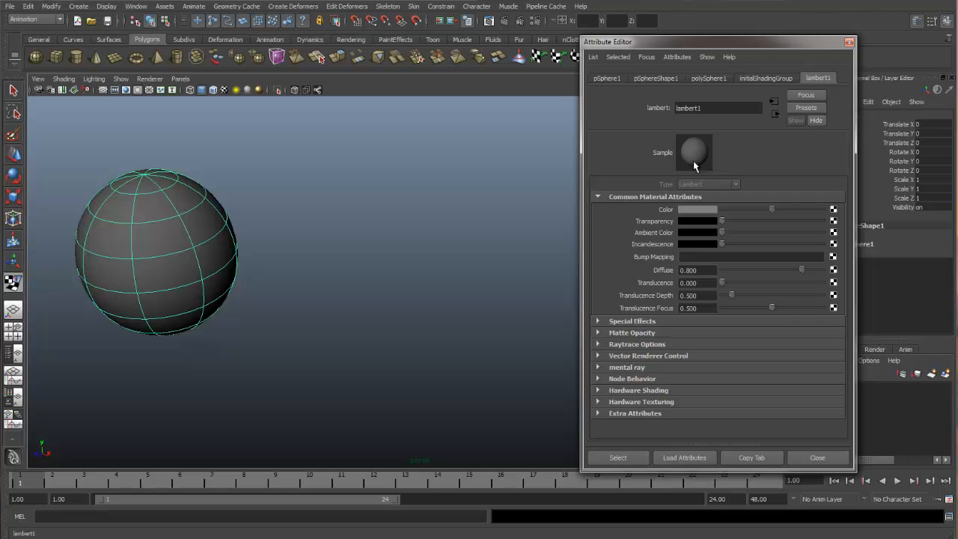
drag(702, 42, 678, 37)
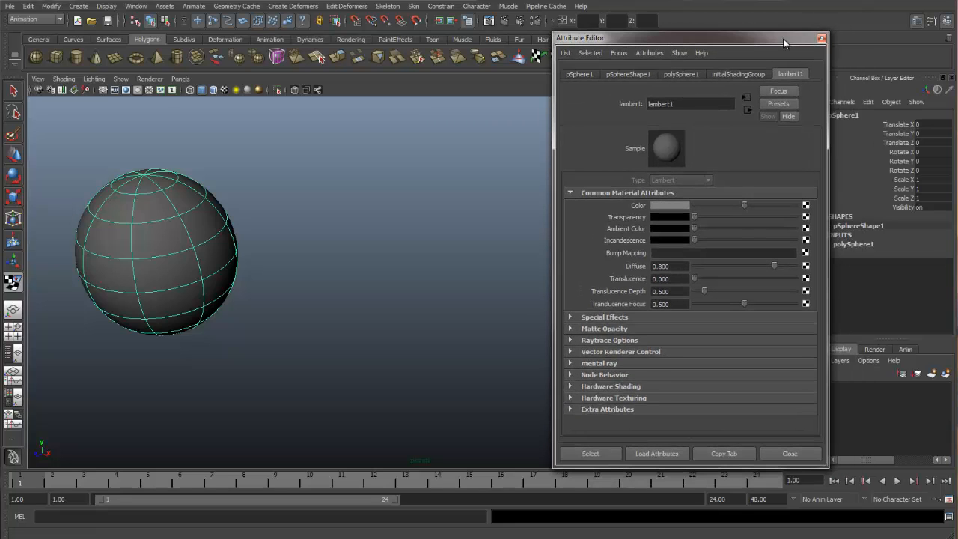
click(822, 39)
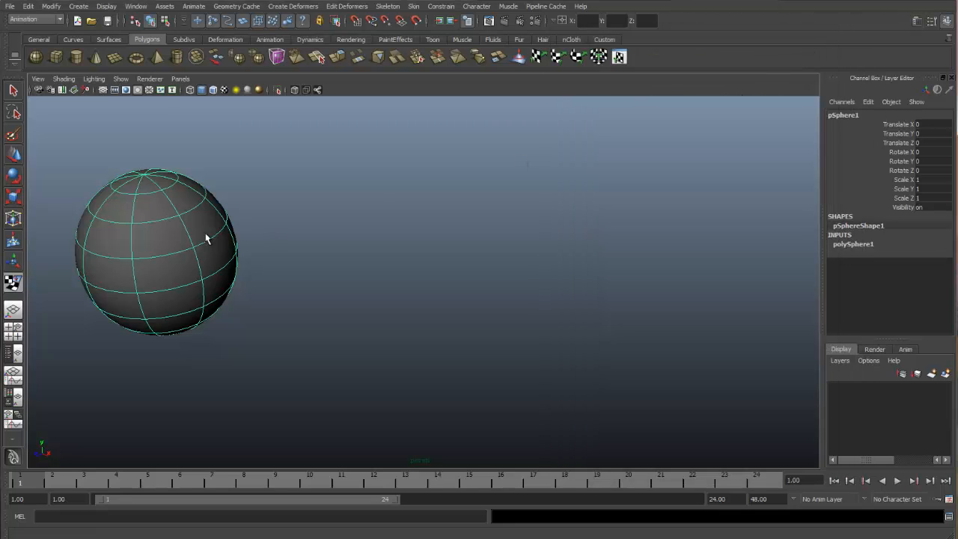
Open the Hypershade and create a Phong surface material
click(131, 9)
mouse_move(161, 34)
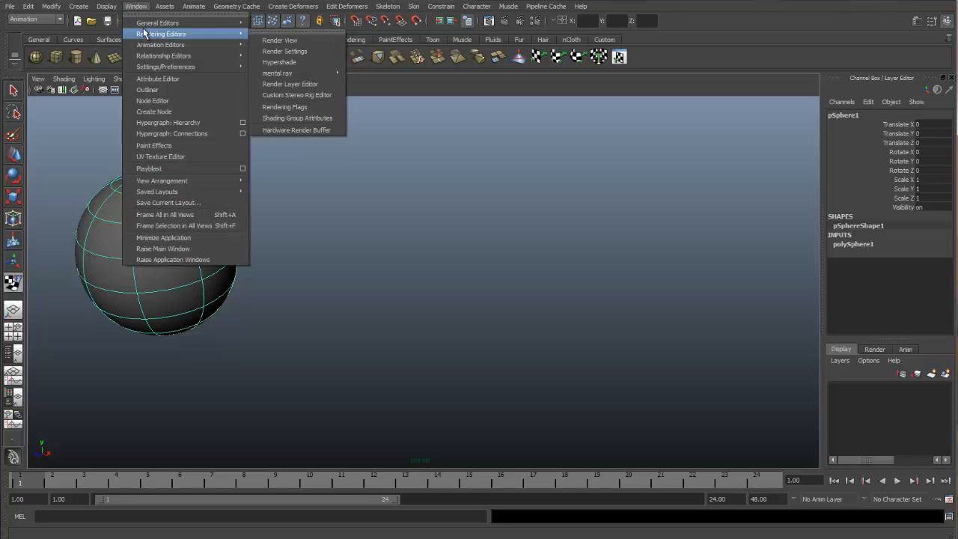
click(280, 63)
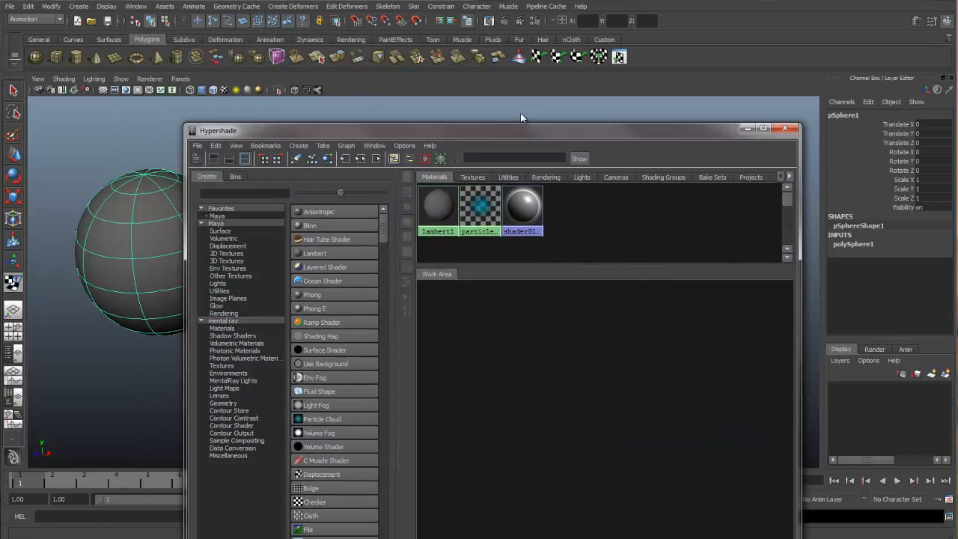
drag(476, 131, 560, 42)
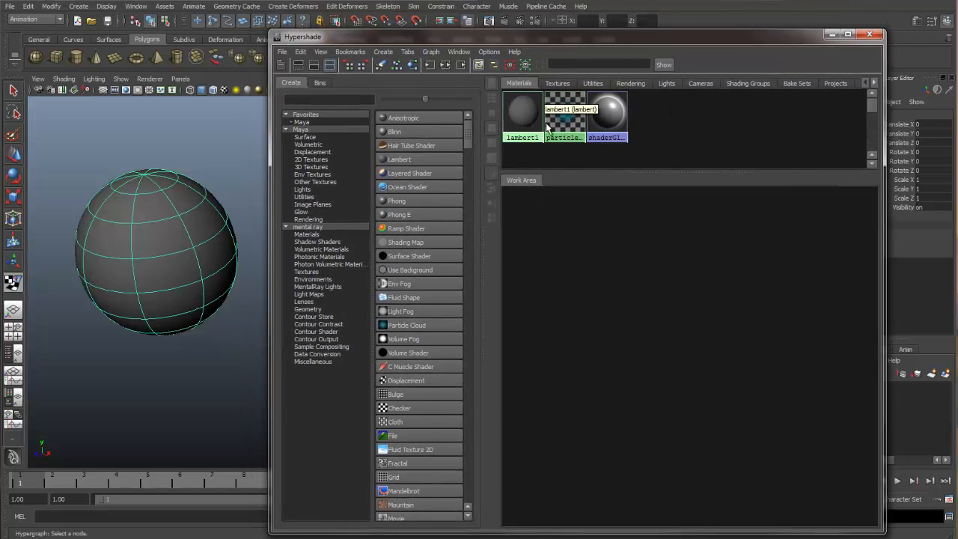
click(308, 138)
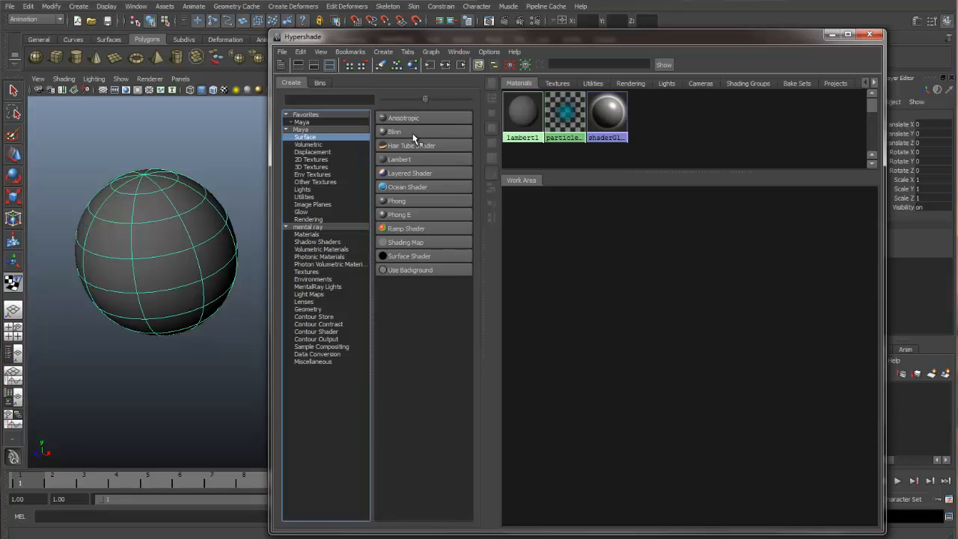
click(400, 200)
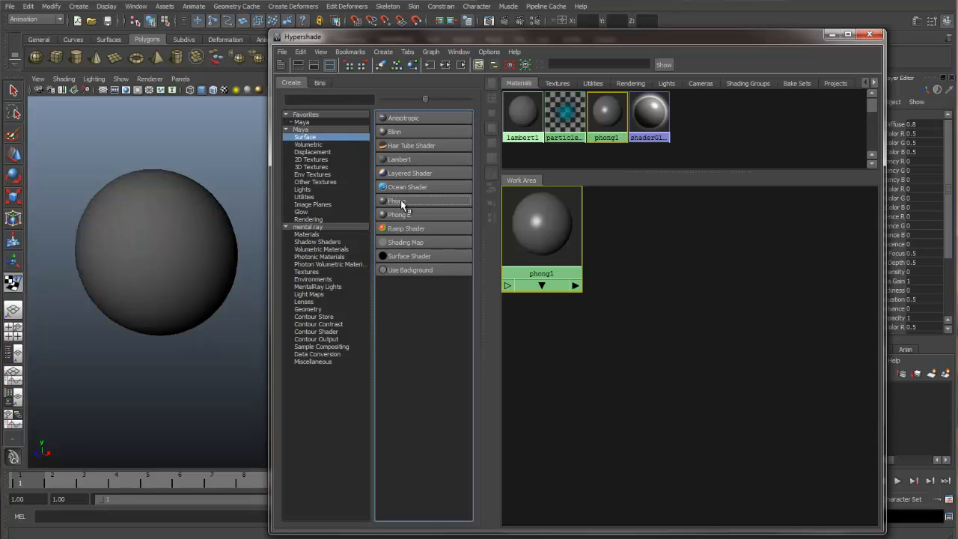
Check which material is assigned to the sphere in the Attribute Editor
click(204, 221)
drag(754, 41, 726, 29)
click(917, 22)
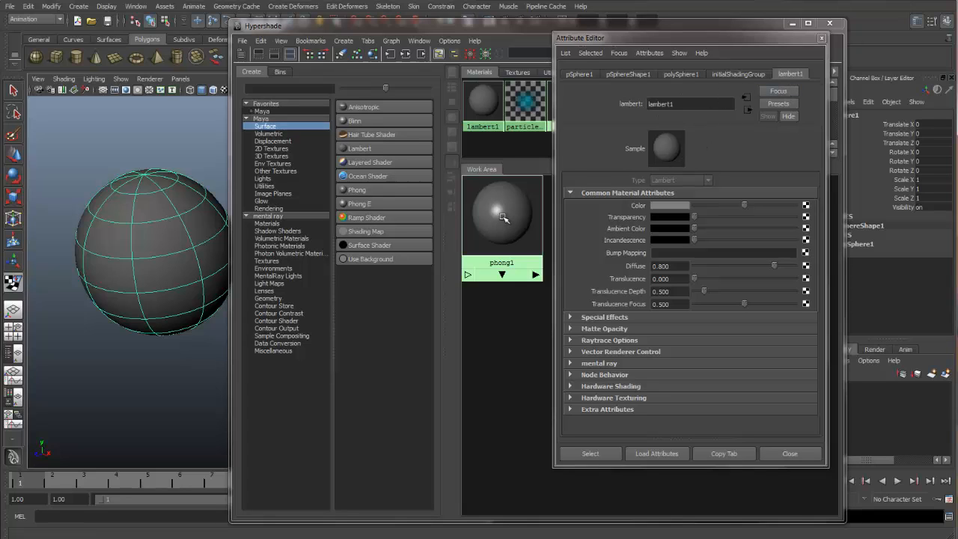
click(822, 37)
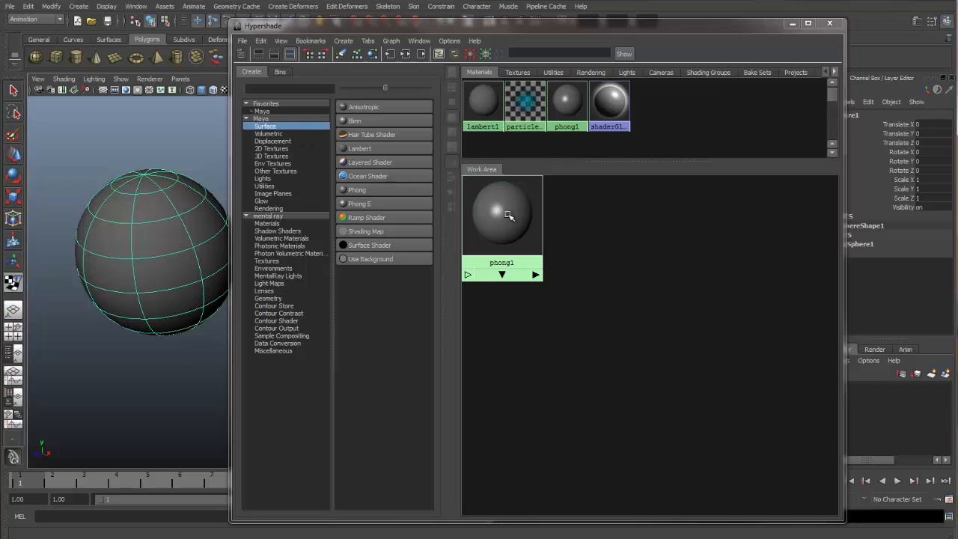
Assign the phong1 material to the sphere
drag(506, 213, 552, 242)
middle_drag(552, 242, 153, 247)
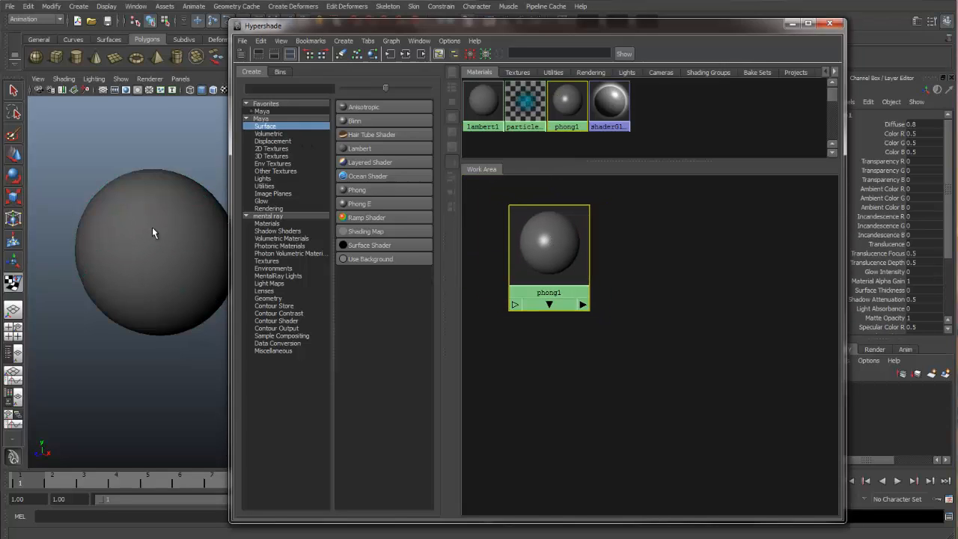
click(159, 212)
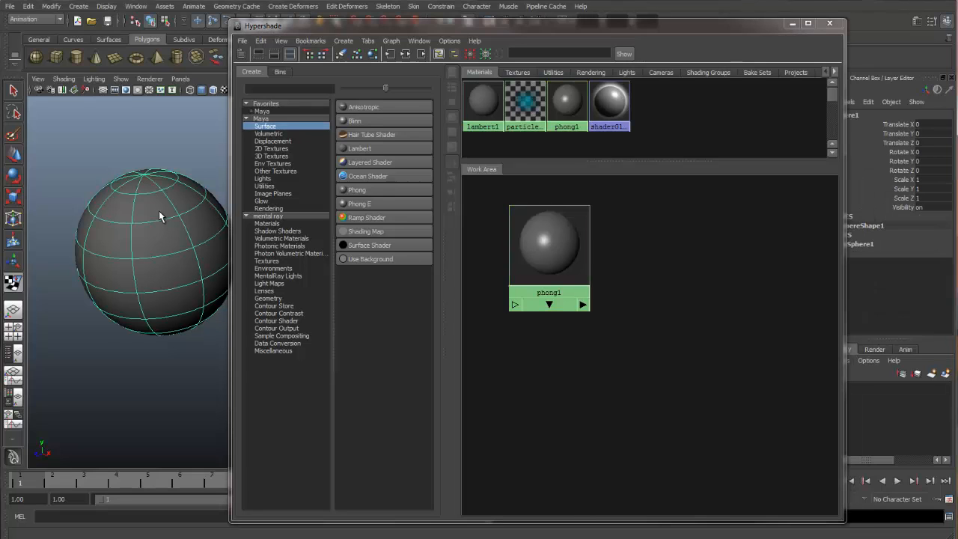
right_click(552, 237)
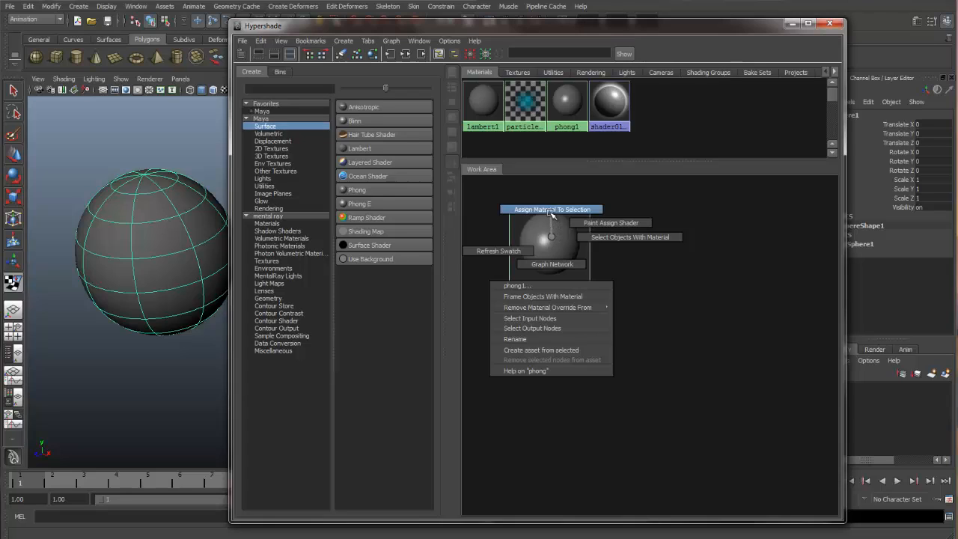
click(552, 212)
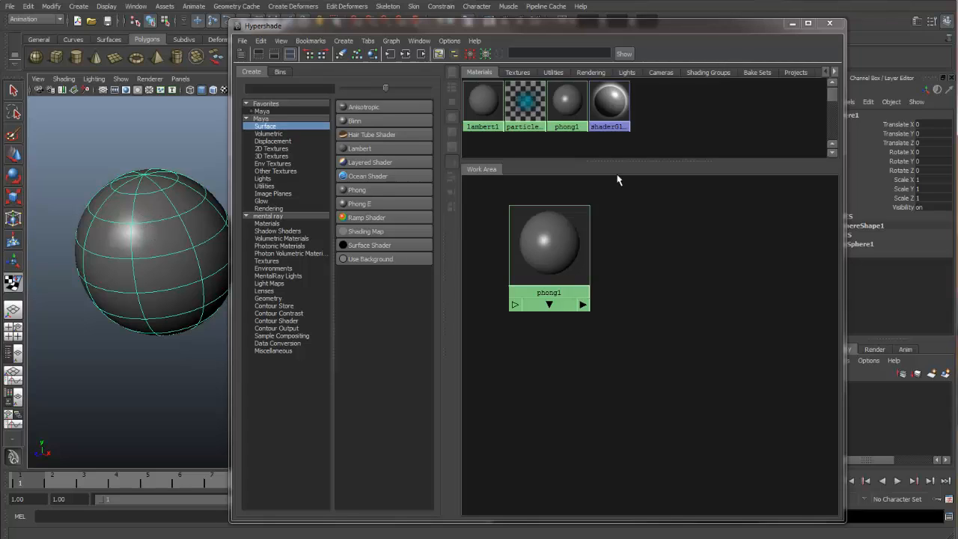
Review the sphere's phong1 material attributes in the Attribute Editor and close the editor
click(918, 22)
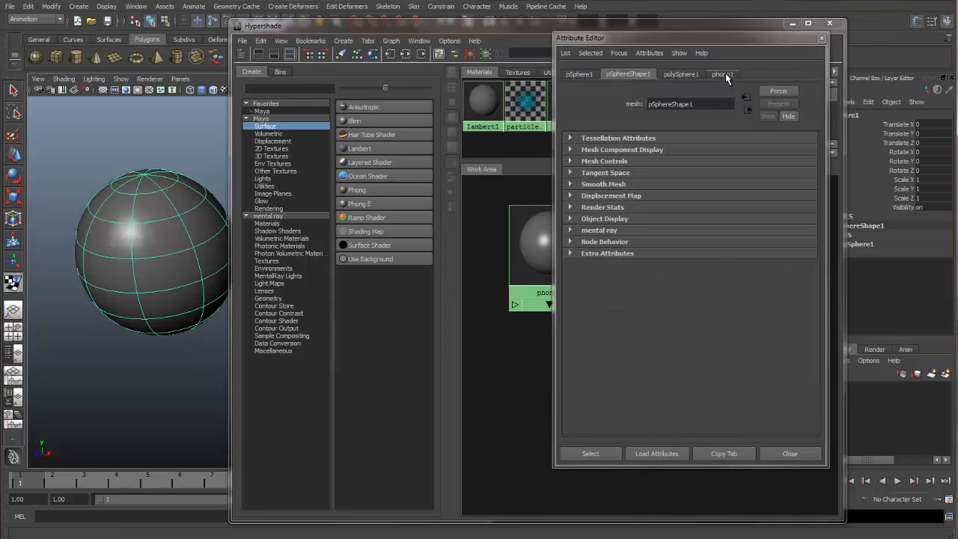
click(724, 74)
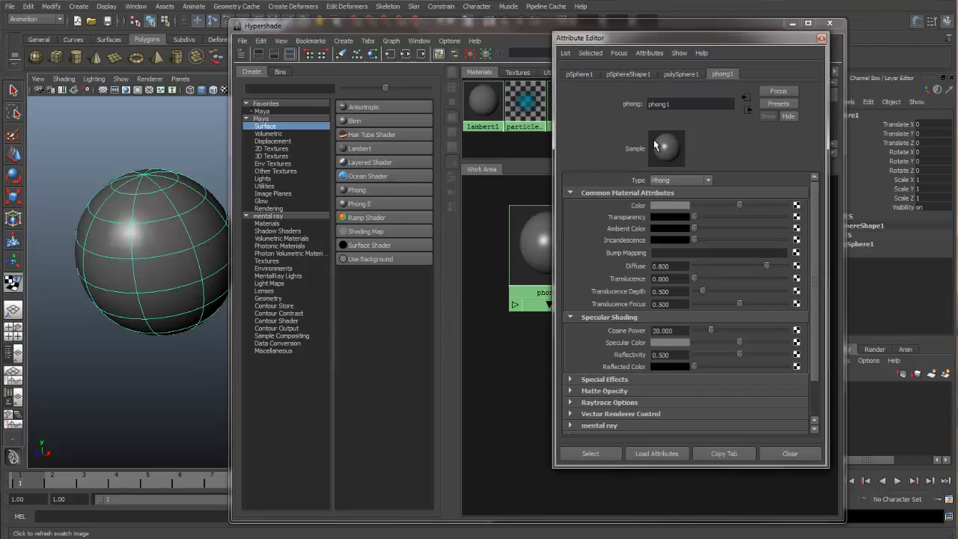
click(821, 43)
Create a Checker 2D texture and arrange its nodes beside the phong1 material in the work area
drag(529, 241, 677, 239)
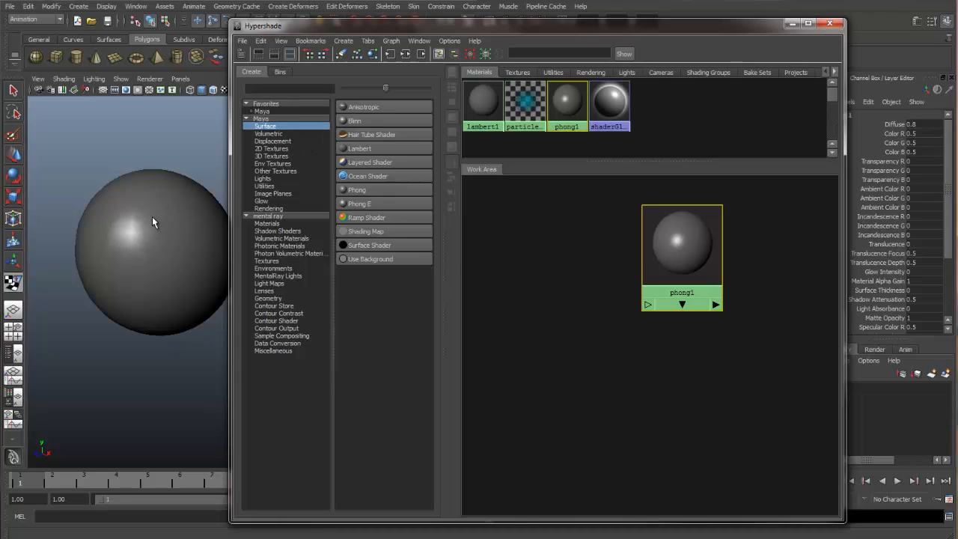
click(291, 149)
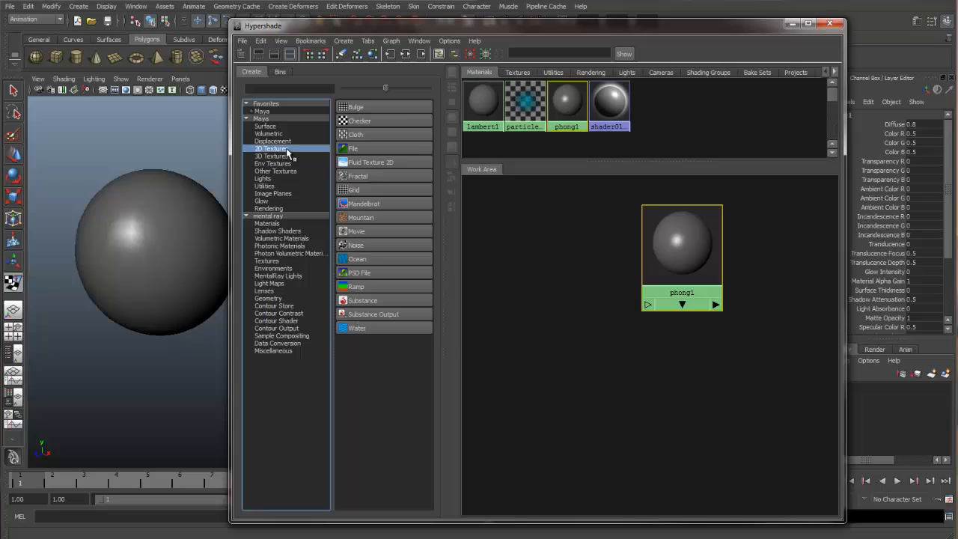
click(355, 125)
drag(507, 338, 541, 264)
alt+middle_drag(541, 337, 658, 330)
click(522, 298)
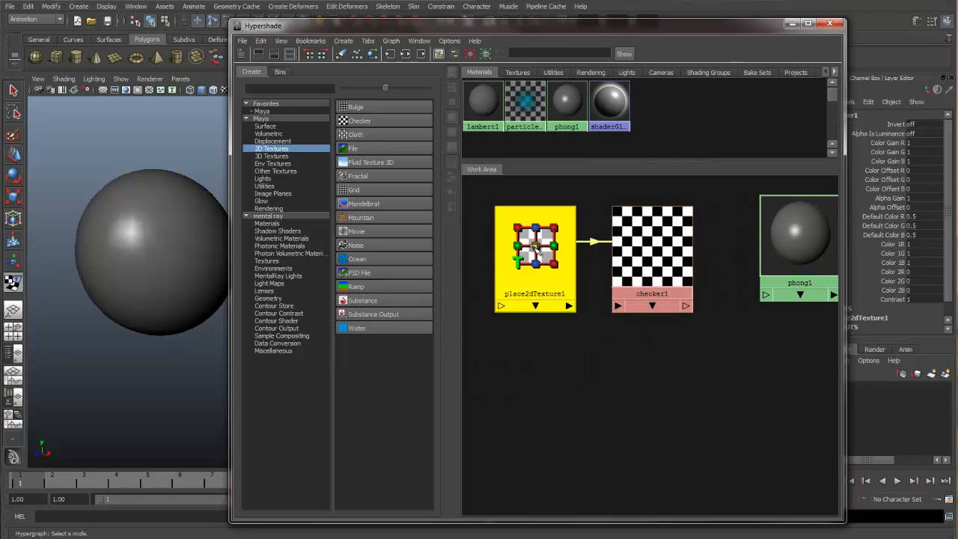
alt+middle_drag(693, 269, 559, 289)
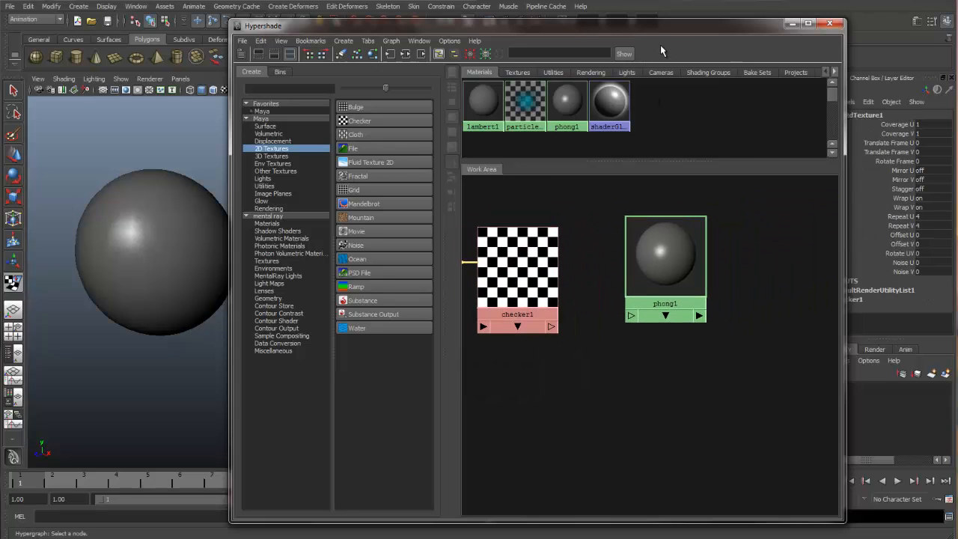
Connect the checker1 texture to the Color attribute of the phong1 material
drag(672, 27, 636, 28)
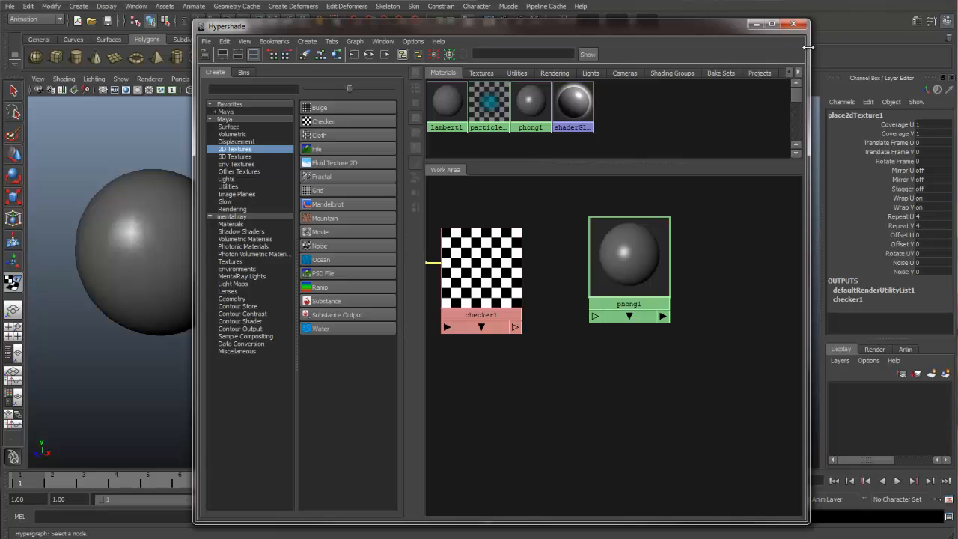
drag(634, 251, 598, 259)
double_click(598, 259)
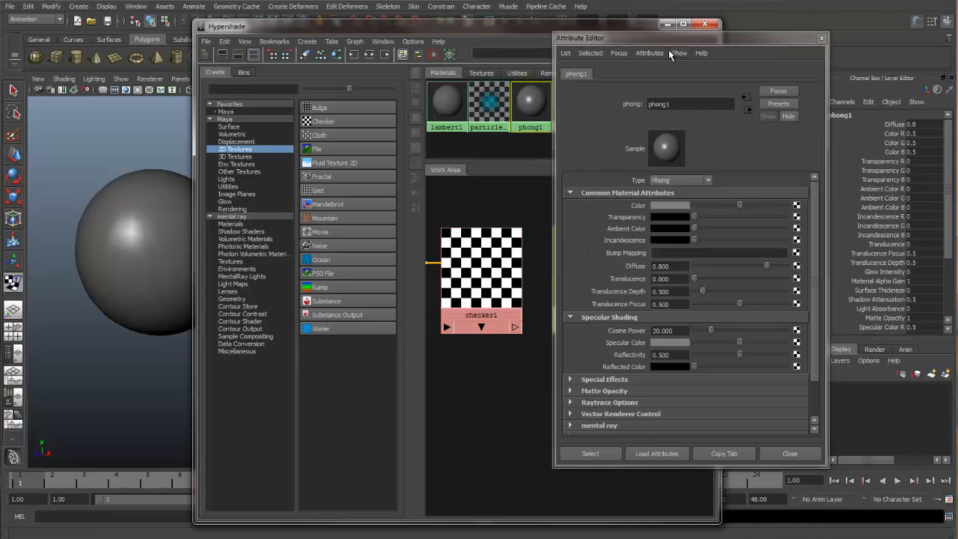
drag(693, 29, 759, 33)
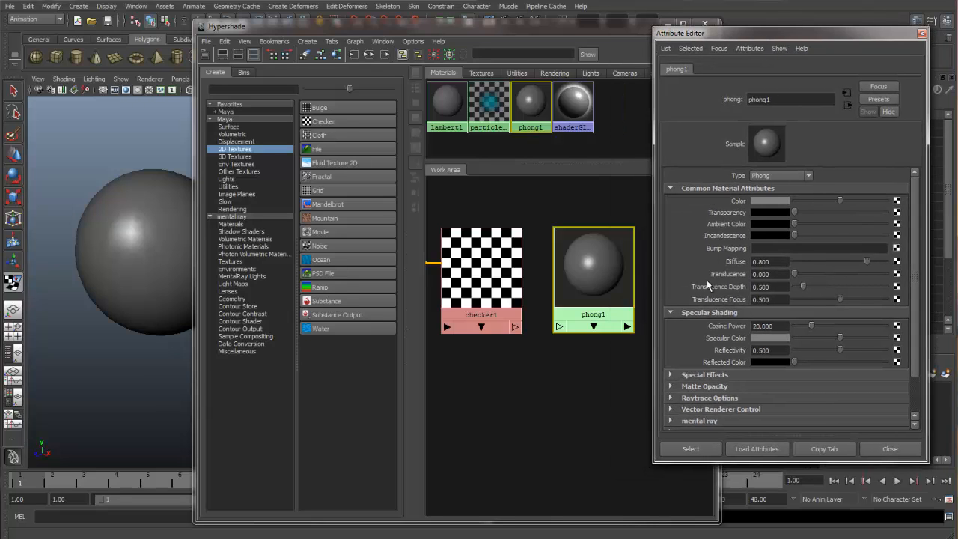
click(488, 266)
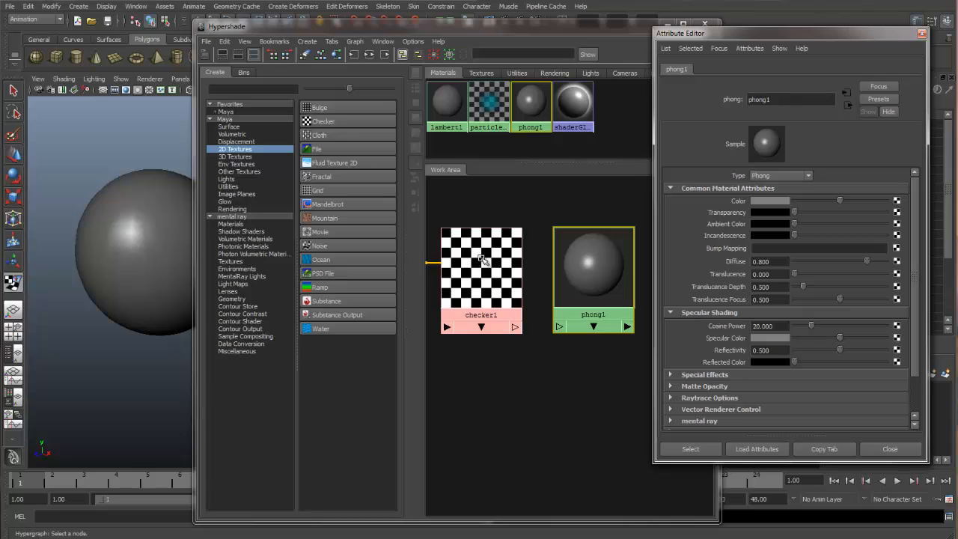
click(493, 272)
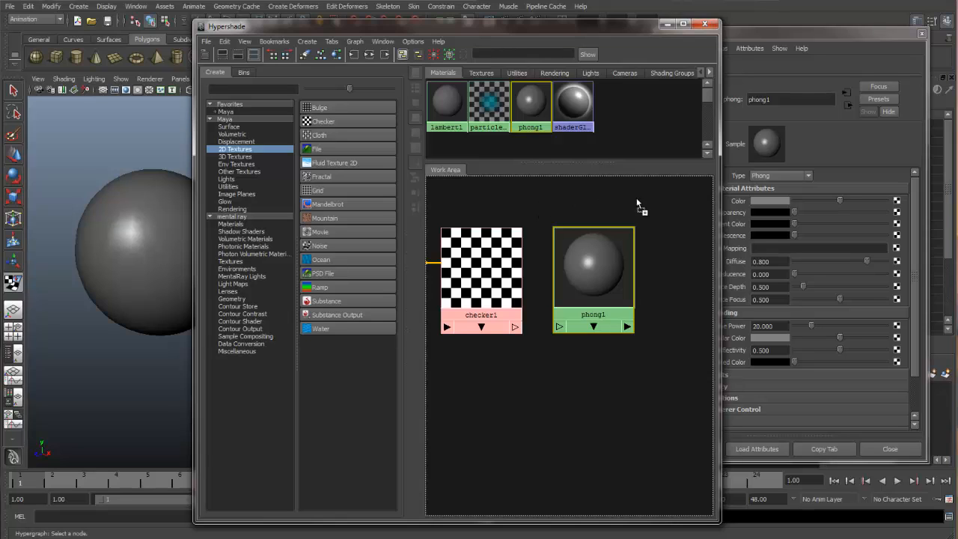
middle_drag(710, 197, 747, 197)
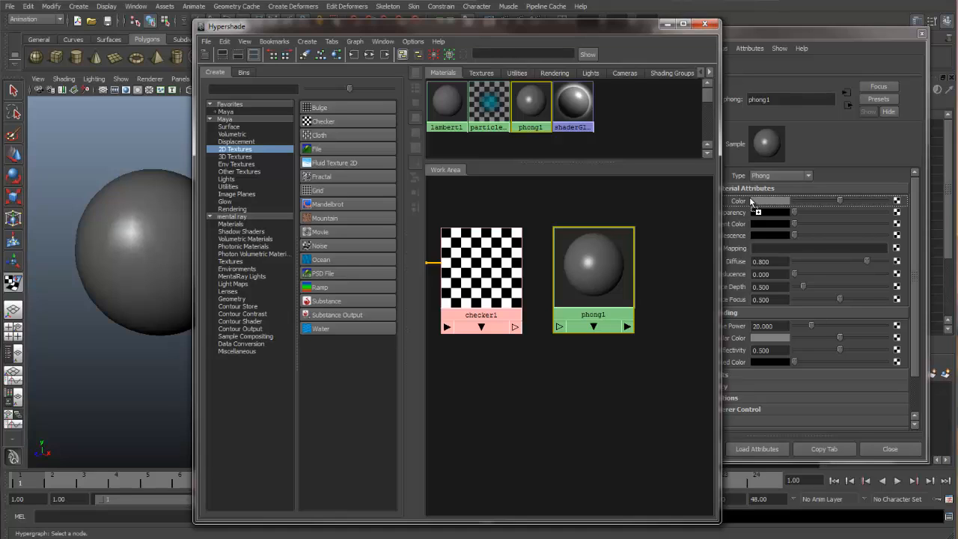
middle_drag(750, 200, 751, 200)
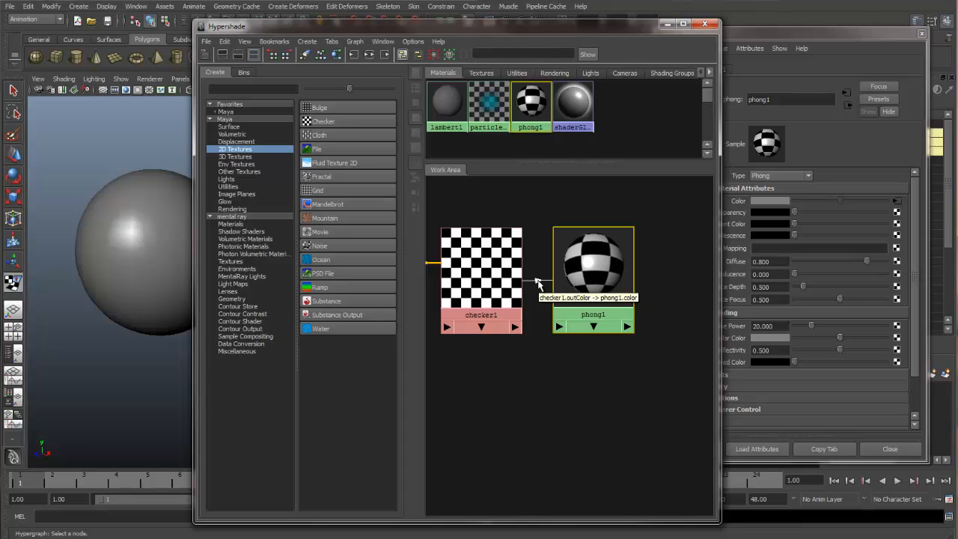
Enable Hardware Texturing in the perspective viewport
drag(345, 30, 415, 33)
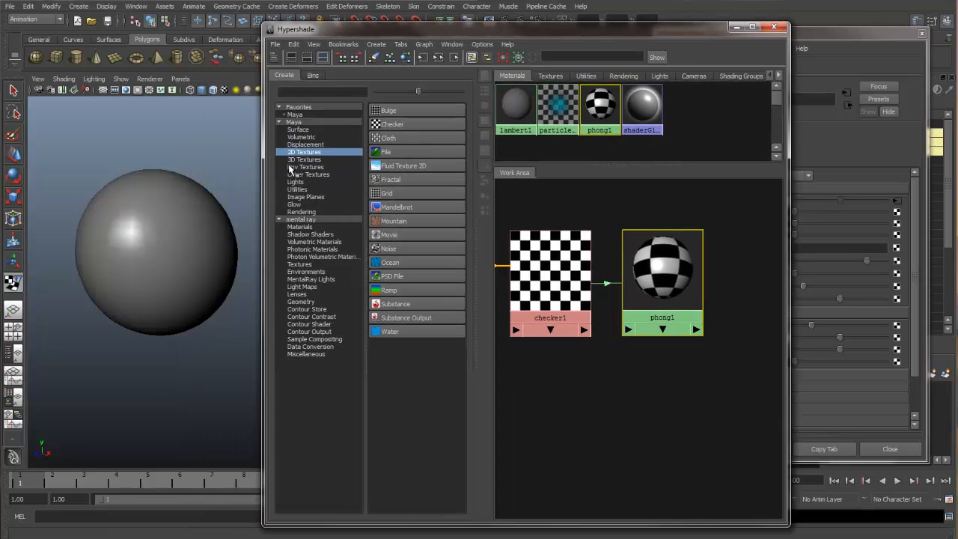
click(63, 80)
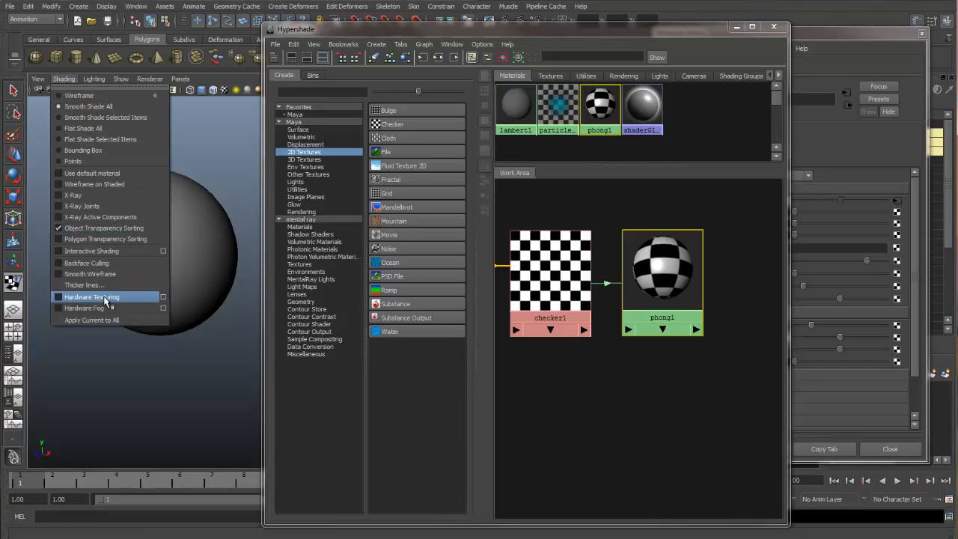
click(91, 297)
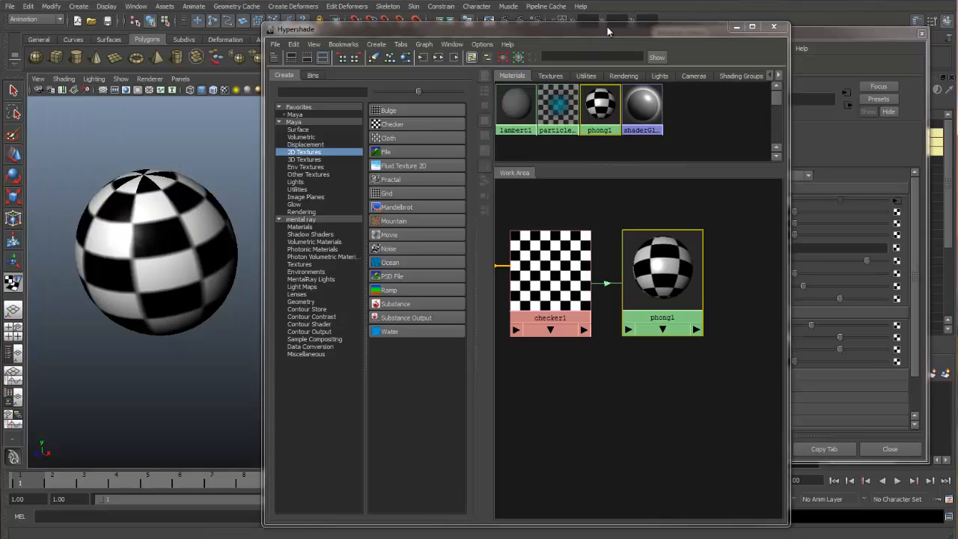
Create a Fractal 2D texture, place its nodes below the checker texture, and select the phong1 material
drag(608, 31, 515, 25)
drag(722, 36, 746, 26)
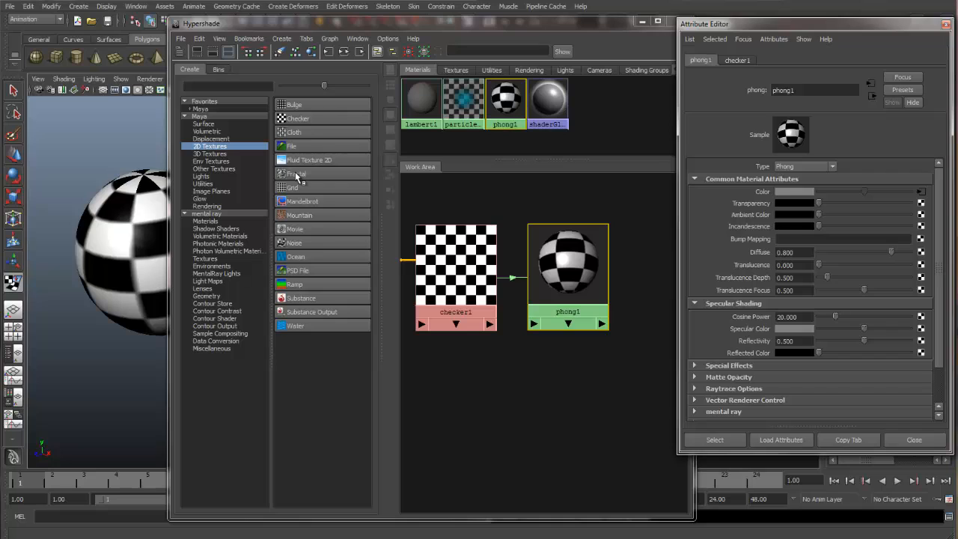
click(297, 174)
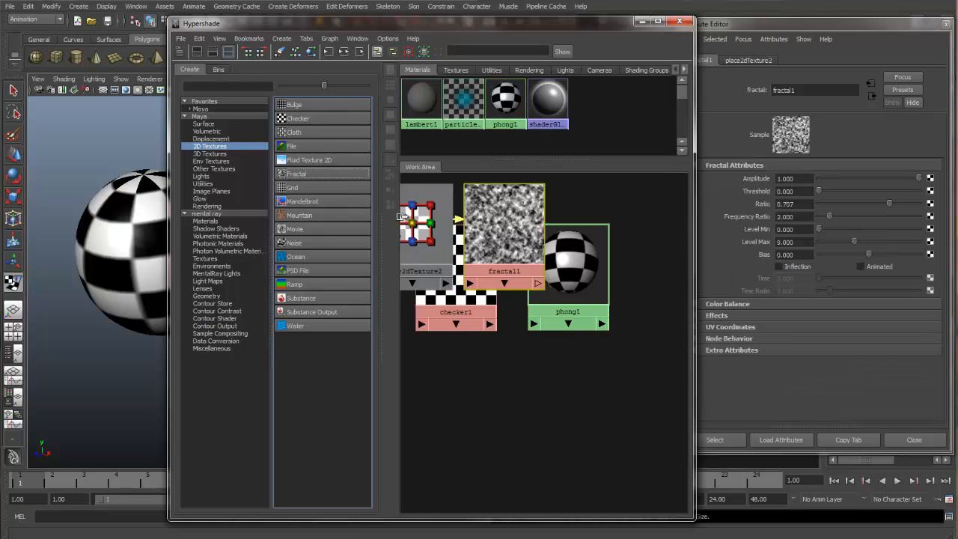
drag(504, 217, 514, 396)
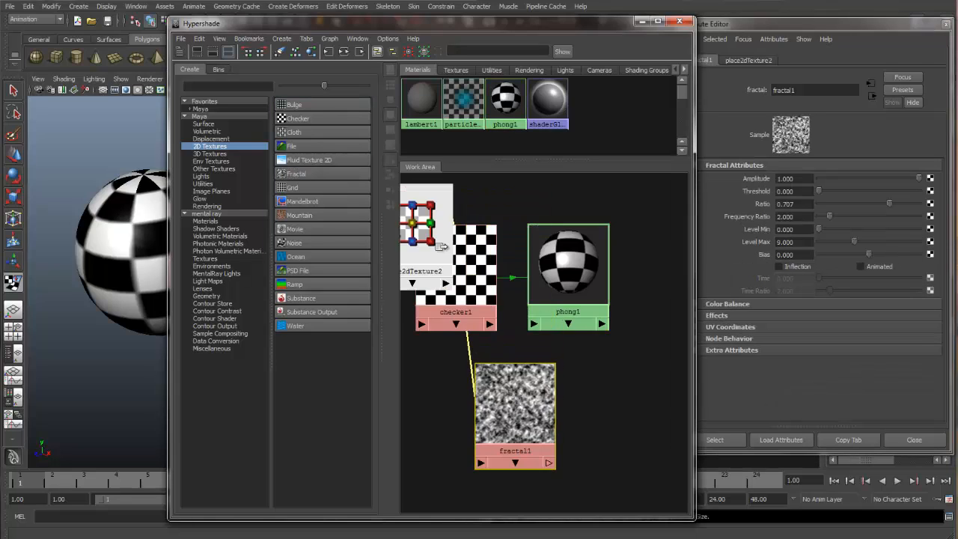
drag(442, 246, 425, 416)
click(582, 285)
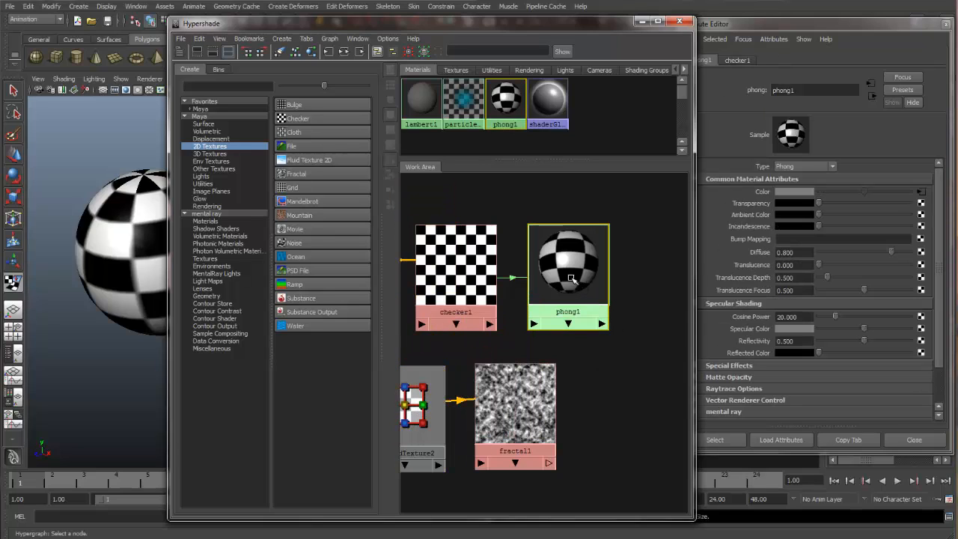